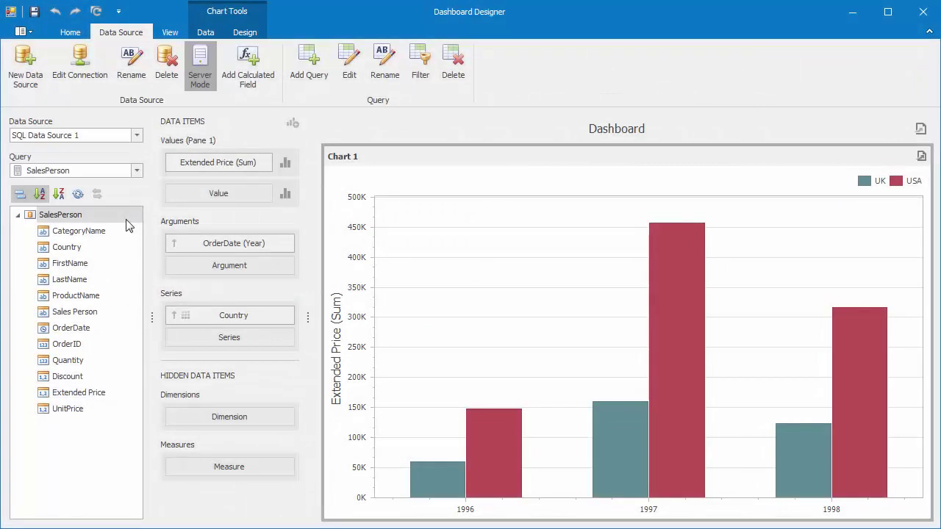
# Step: Check the connection settings unchanged, then start a data extract from SQL Data Source 1's SalesPerson member
pyautogui.click(94, 85)
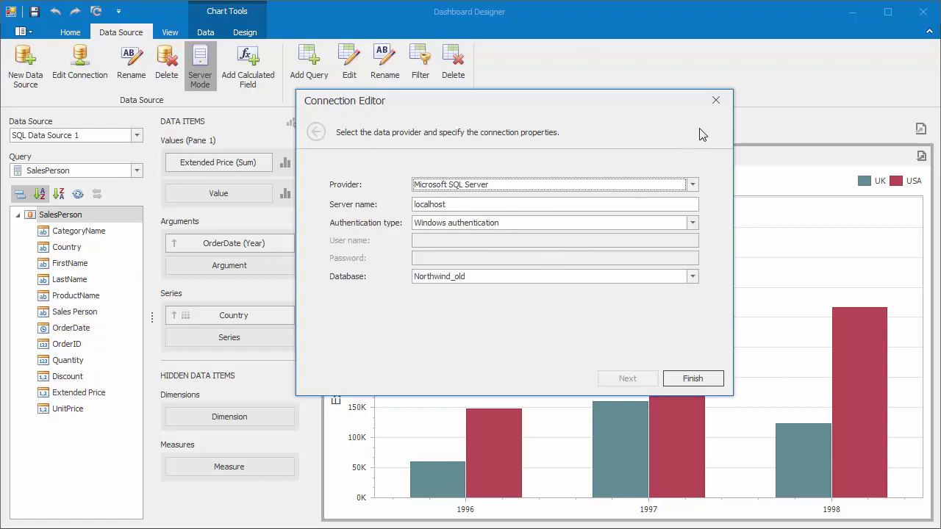
pyautogui.click(711, 103)
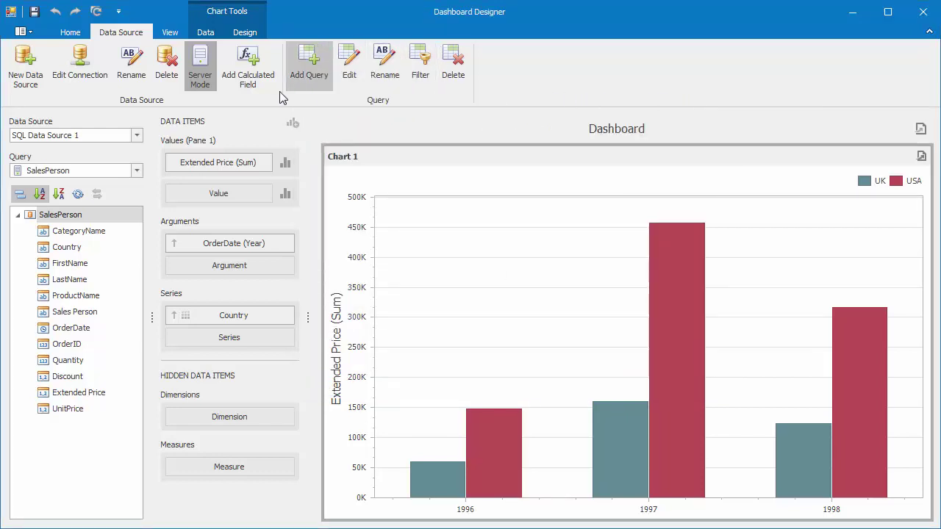
pyautogui.click(25, 64)
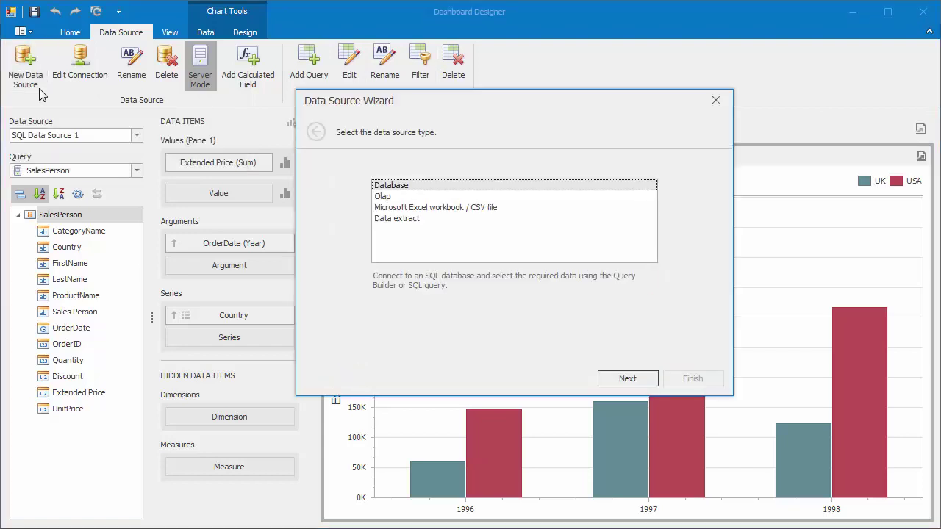
pyautogui.click(417, 218)
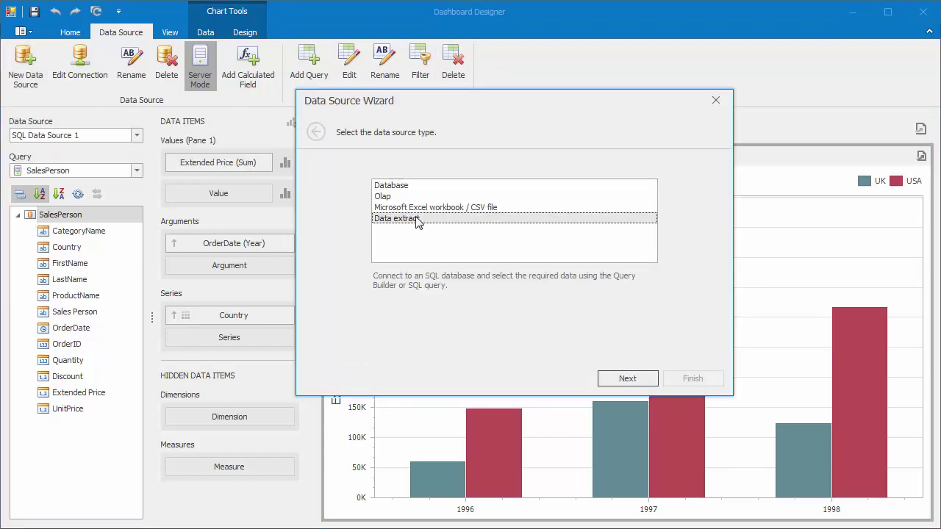
pyautogui.click(633, 379)
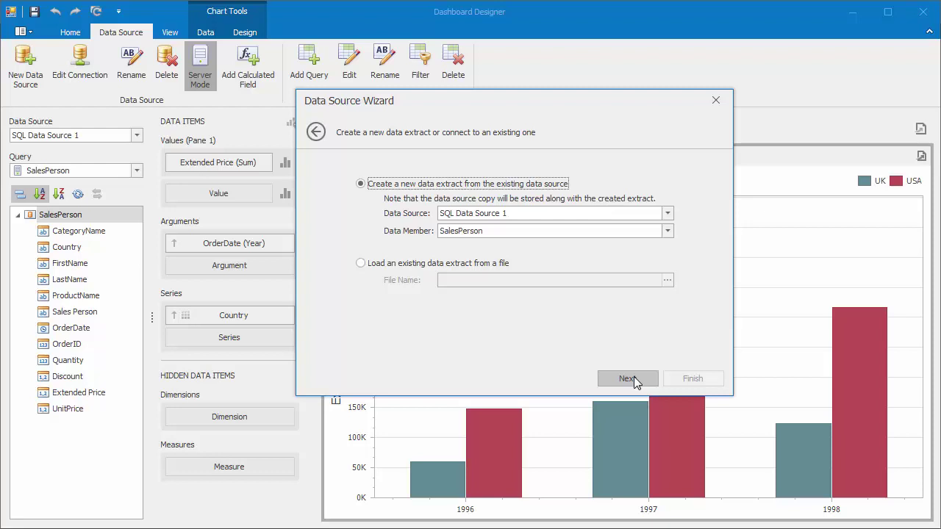
pyautogui.click(667, 213)
pyautogui.click(667, 213)
pyautogui.click(667, 231)
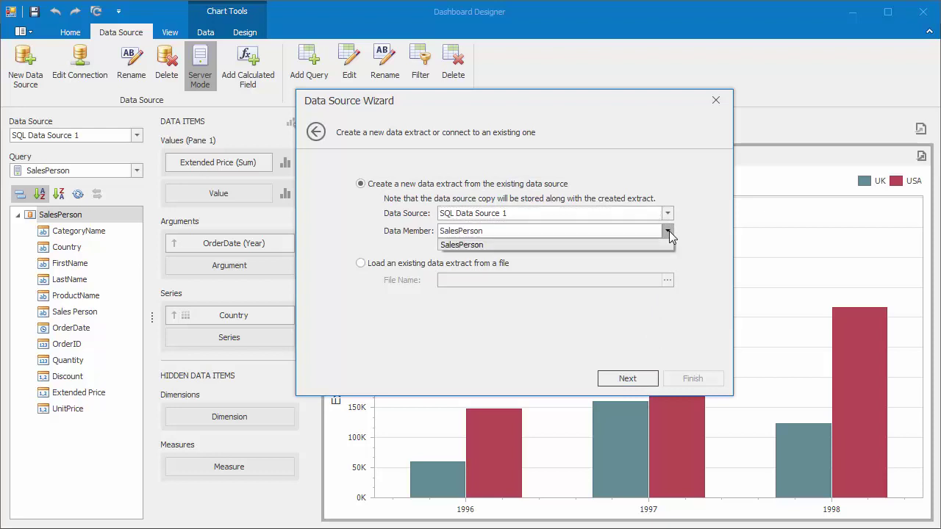
pyautogui.click(669, 231)
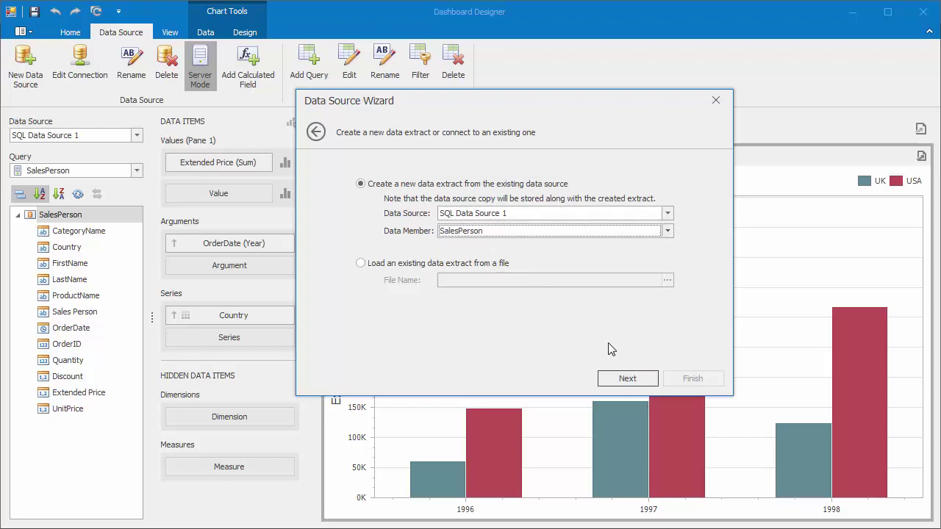
# Step: Filter the extract to OrderDate greater than 1/1/1997 and preview the remaining rows
pyautogui.click(644, 379)
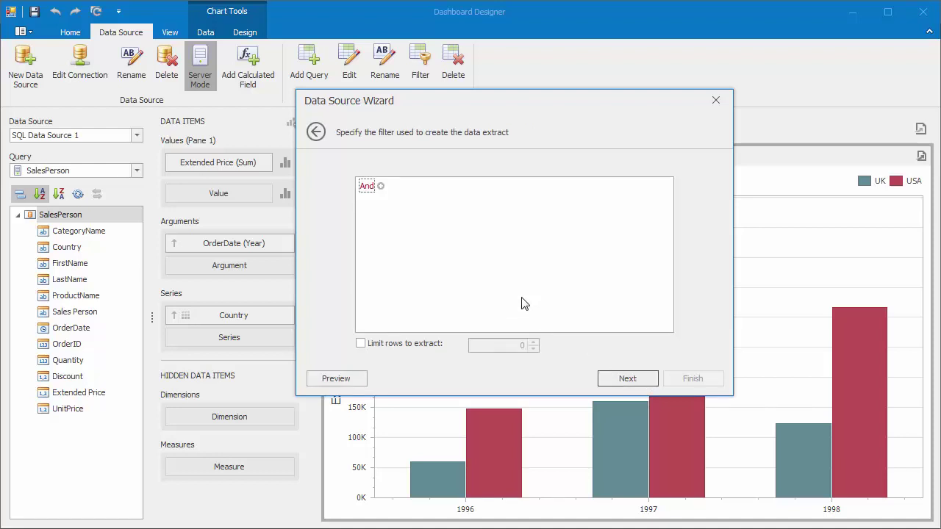
pyautogui.click(381, 186)
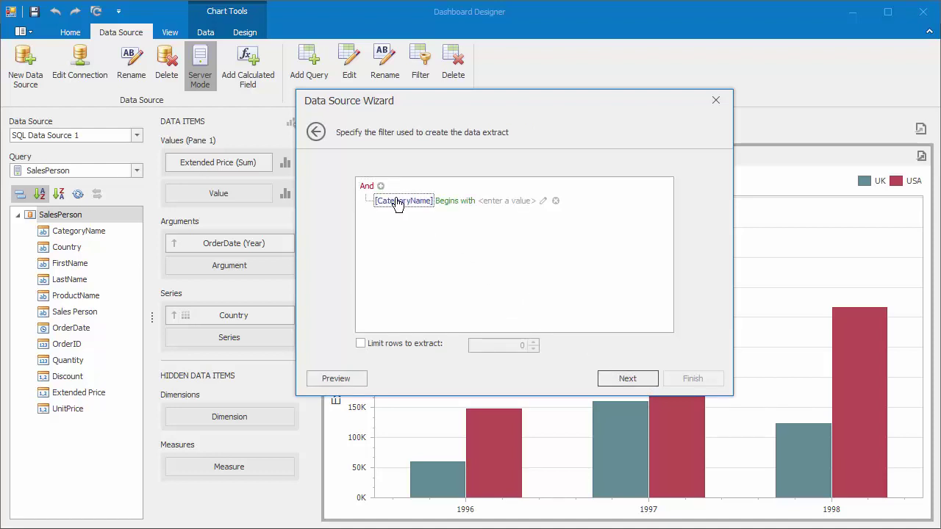
pyautogui.click(403, 202)
pyautogui.click(426, 283)
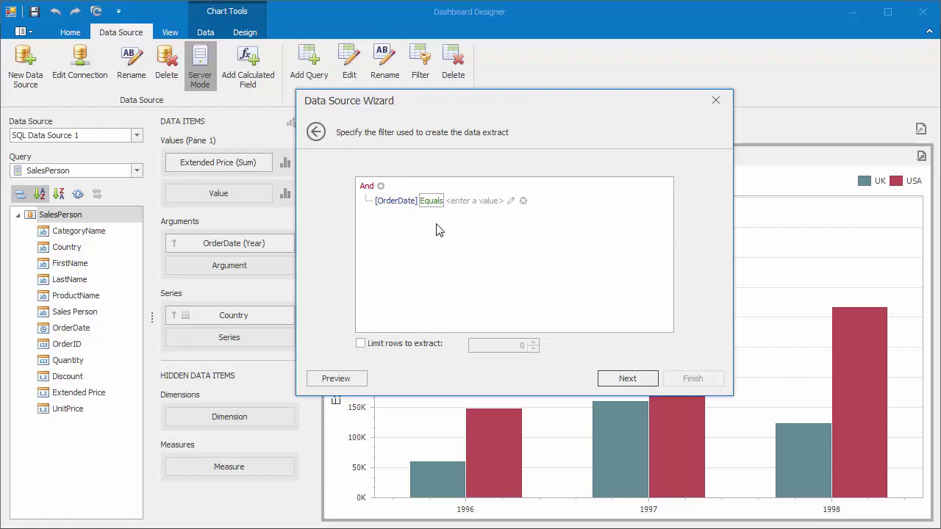
pyautogui.click(433, 203)
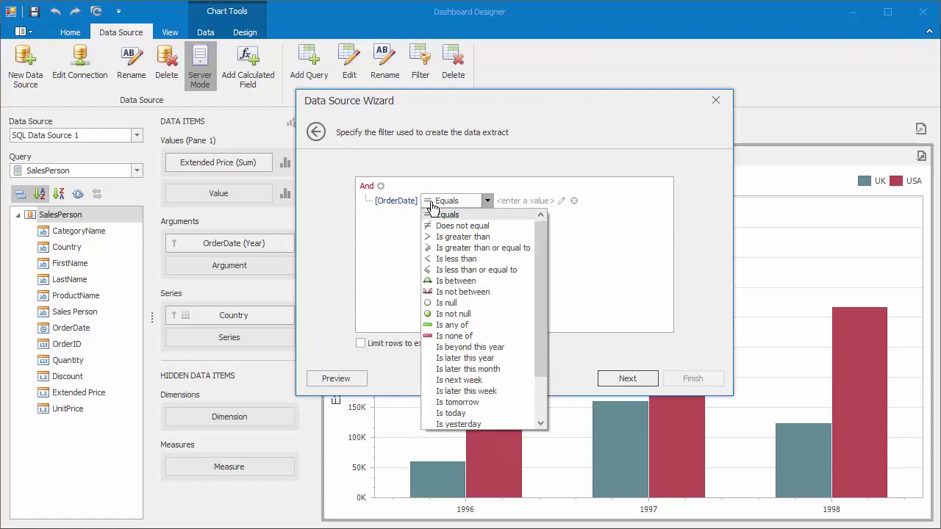
pyautogui.click(506, 237)
pyautogui.click(515, 211)
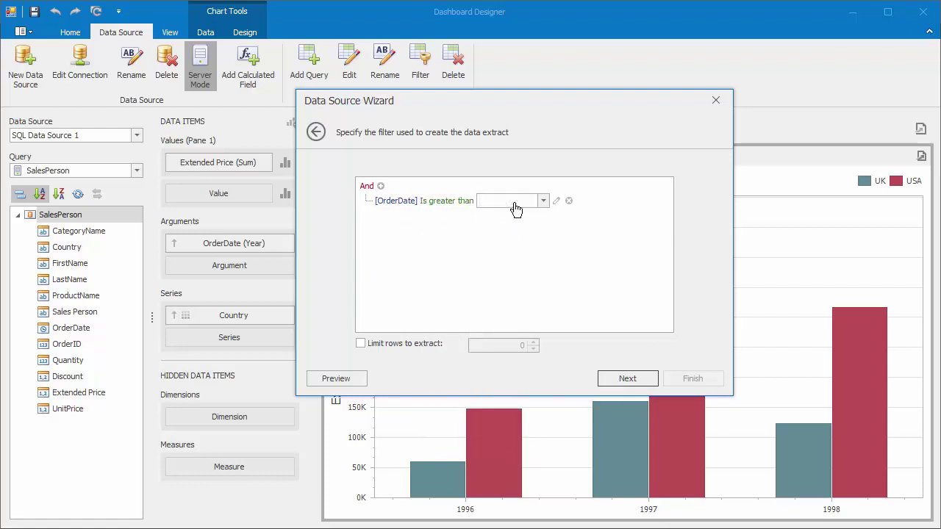
pyautogui.write('1/1/2016')
pyautogui.write('1997')
pyautogui.click(564, 244)
pyautogui.click(360, 378)
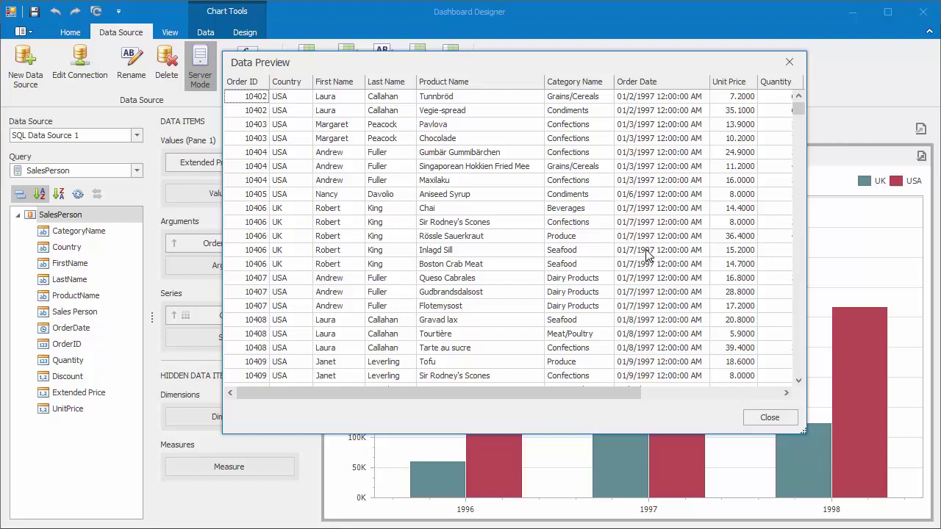
pyautogui.click(766, 417)
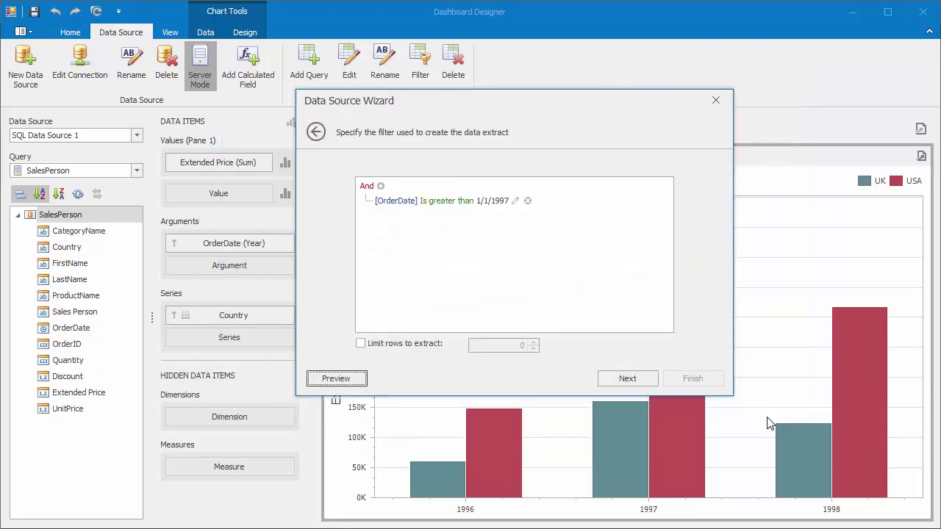
# Step: Save the extract file as SalesPersonExtract in C:\temp\Data and finish creating Extract Data Source 1
pyautogui.click(647, 381)
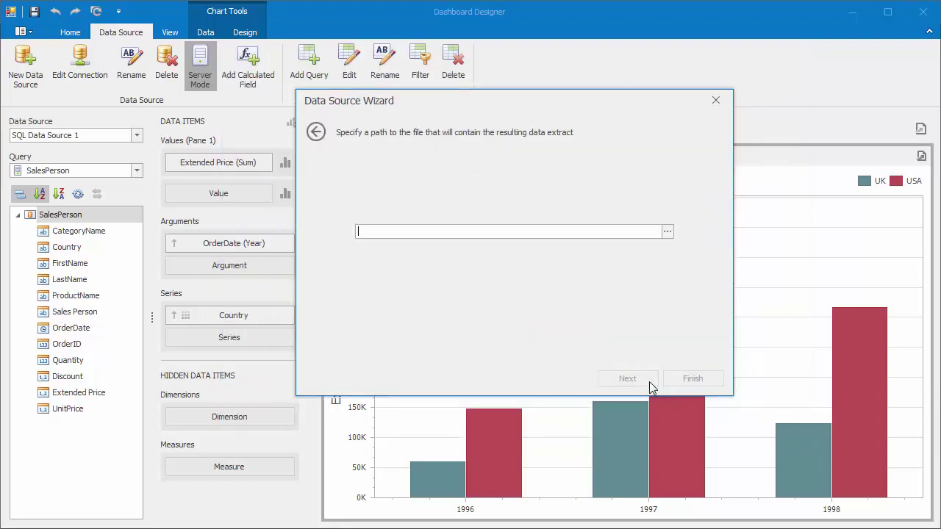
pyautogui.click(667, 235)
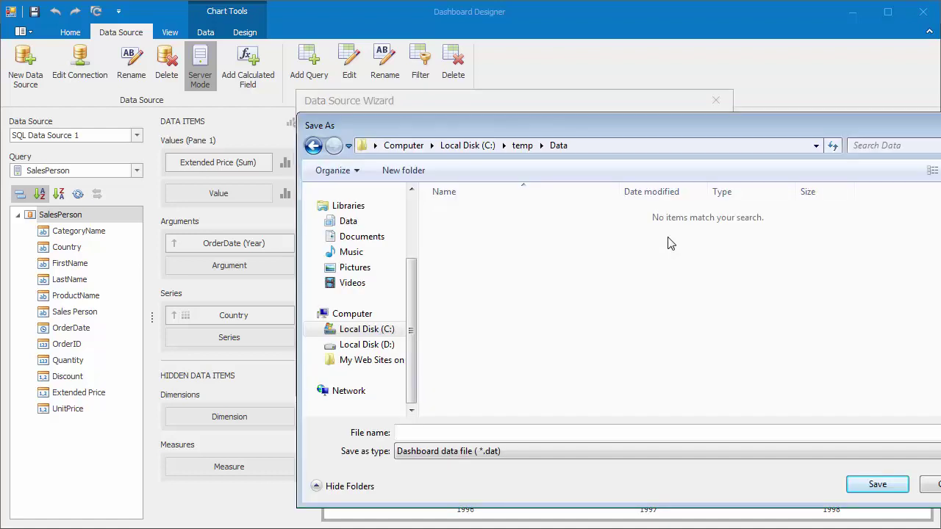
pyautogui.click(471, 432)
pyautogui.write('SalesPersonExtract')
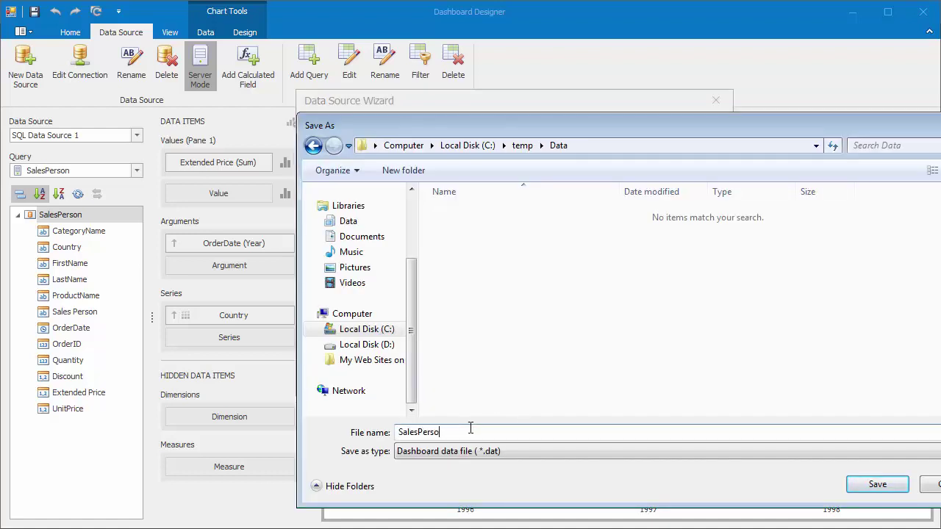
pyautogui.click(856, 486)
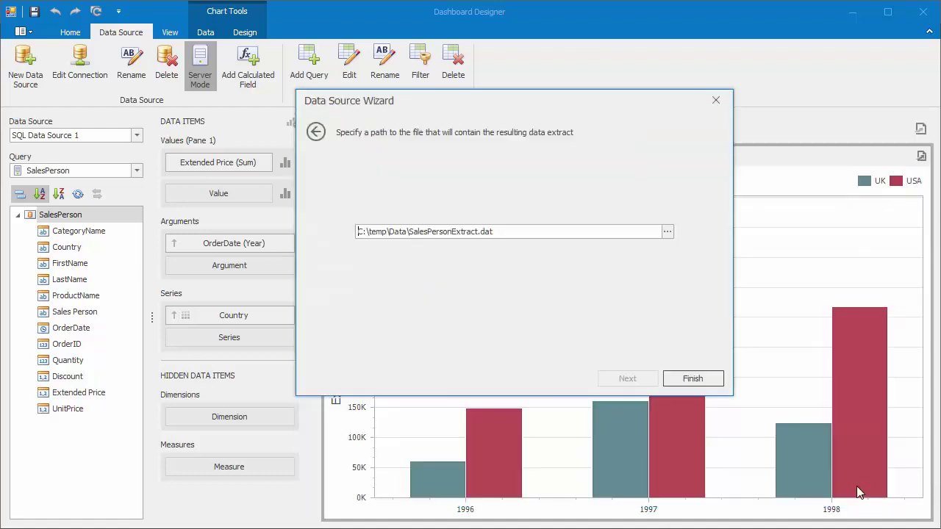
pyautogui.click(704, 381)
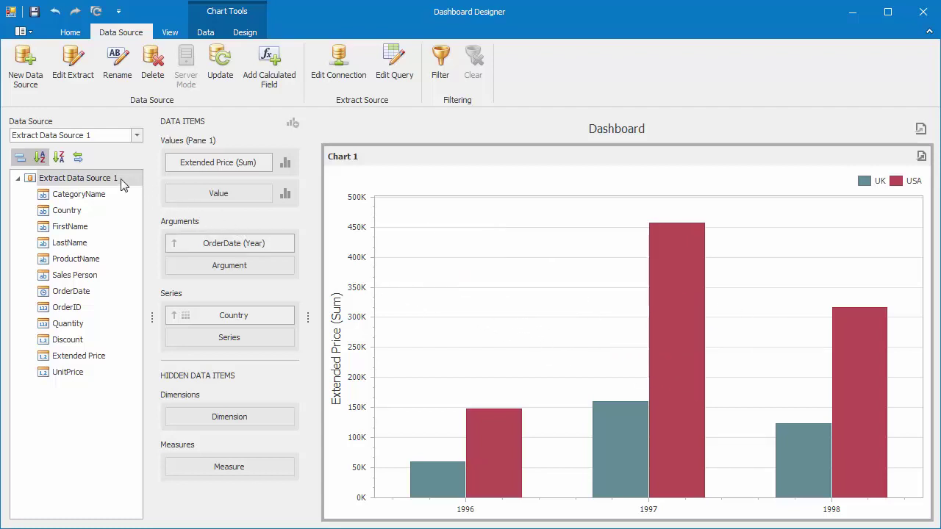
# Step: Rebind Chart 1 to Extract Data Source 1, confirming the change
pyautogui.click(78, 158)
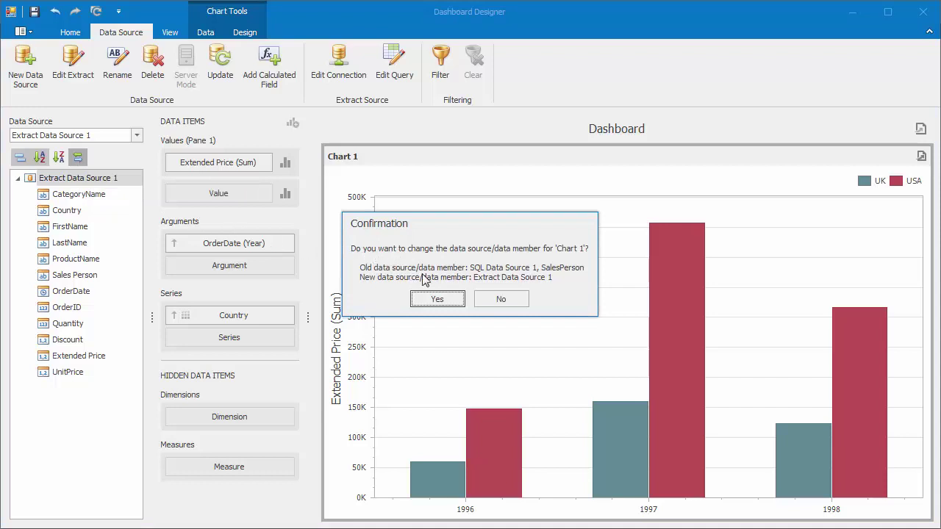
pyautogui.click(444, 299)
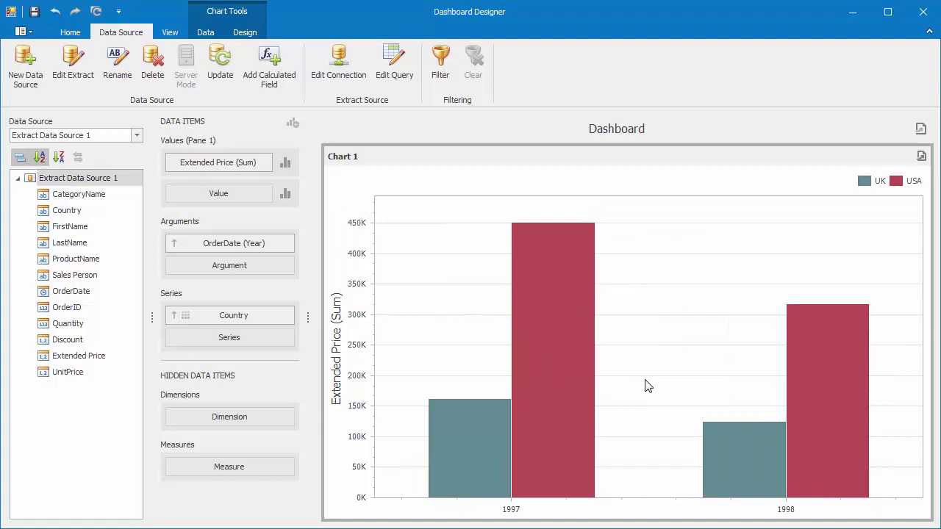
pyautogui.moveTo(750, 398)
# Step: Review the extract's data source, filter and file path pages, then close the editor without changes
pyautogui.click(87, 81)
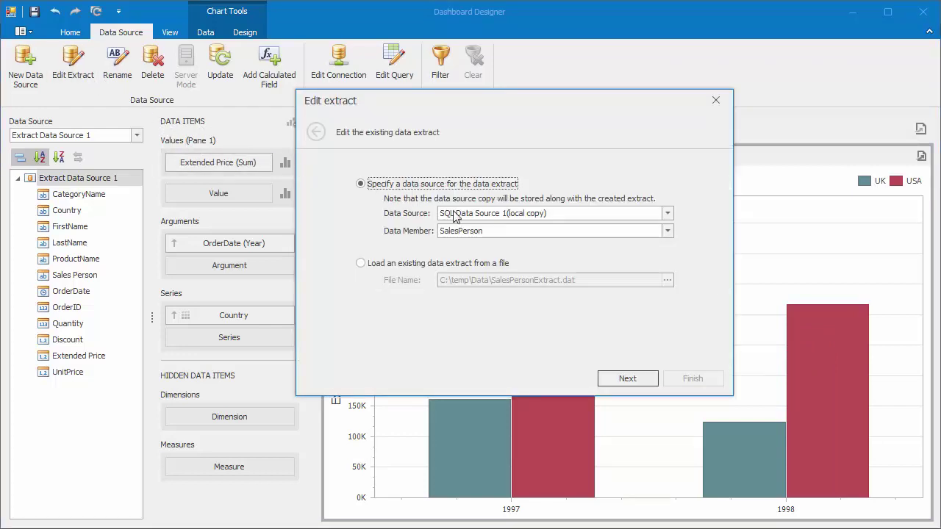
pyautogui.click(518, 215)
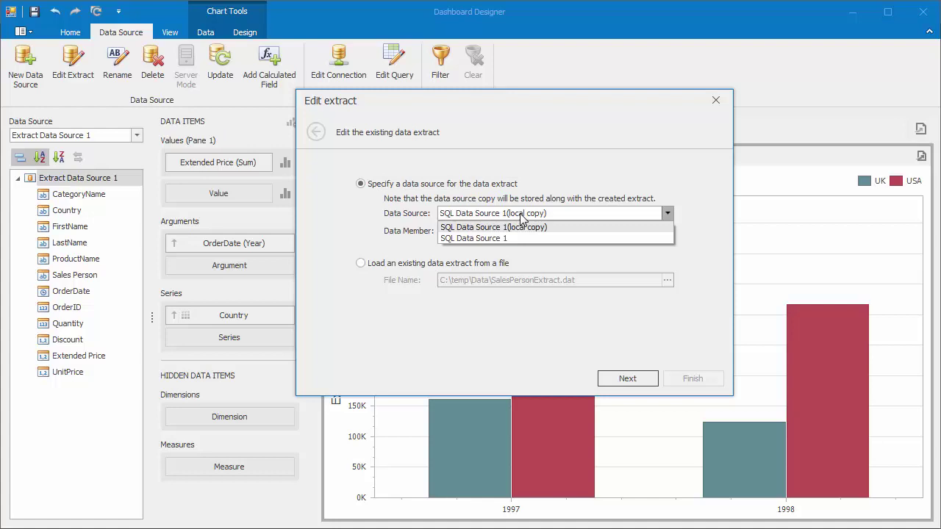
pyautogui.click(521, 227)
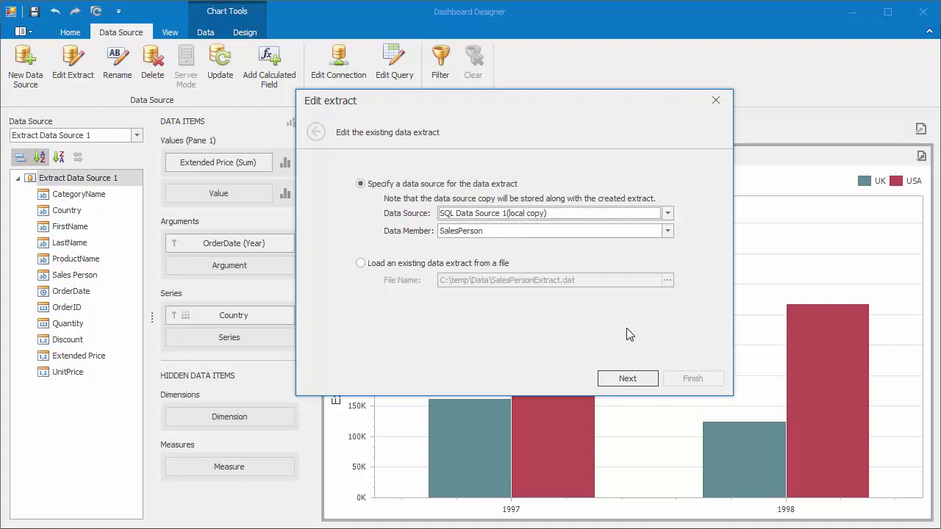
pyautogui.click(627, 379)
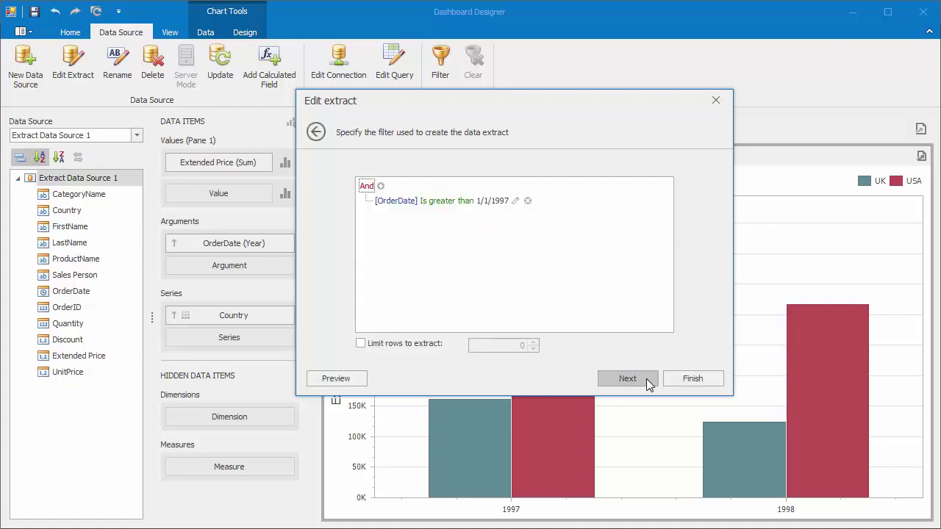
pyautogui.click(647, 381)
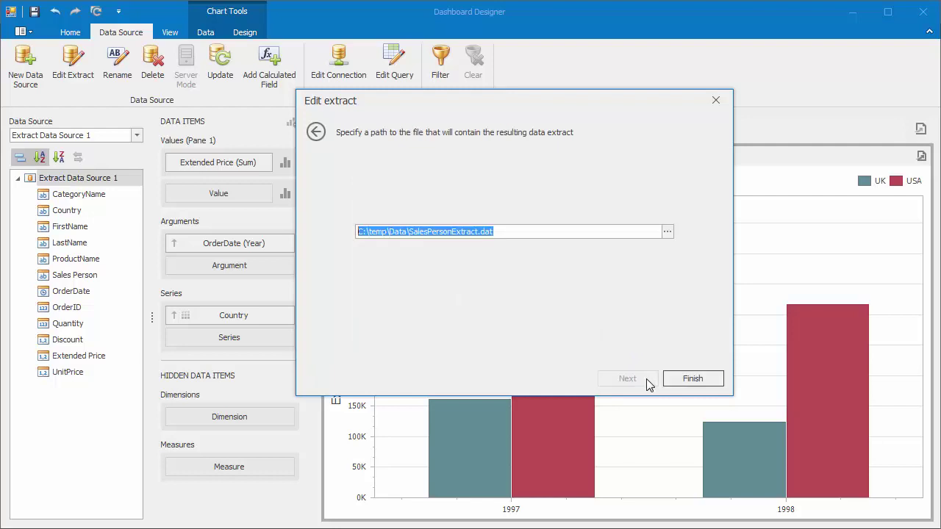
pyautogui.click(715, 102)
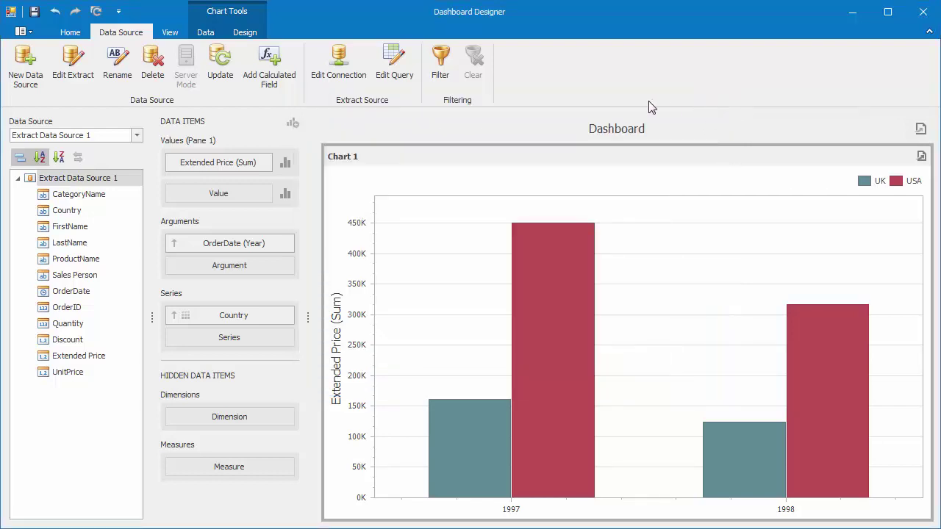
# Step: Add a Country Equals 'USA' filter to the SalesPerson query in the Query Builder and apply it
pyautogui.click(394, 74)
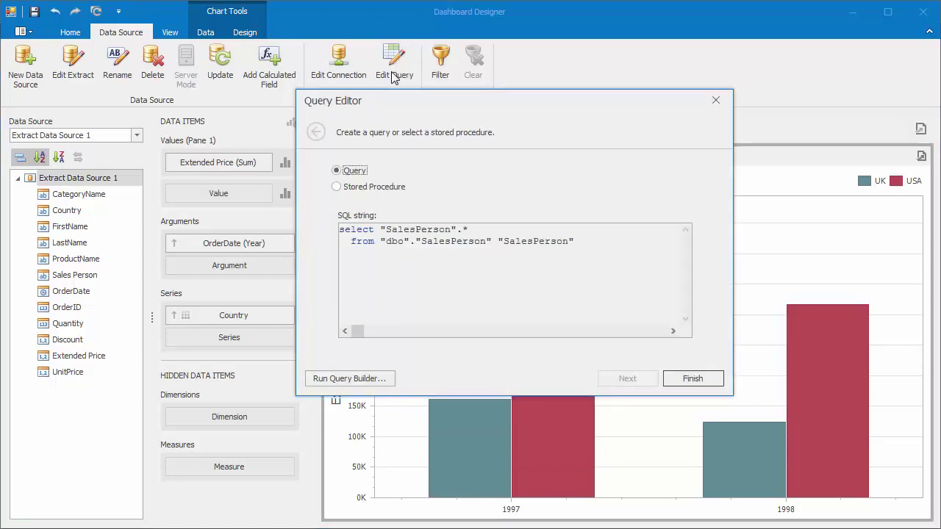
pyautogui.click(368, 383)
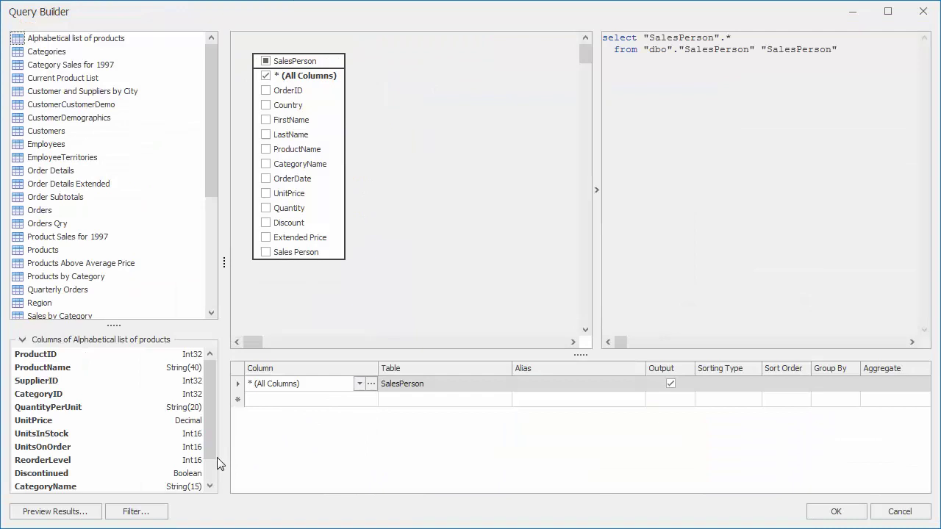
pyautogui.click(156, 511)
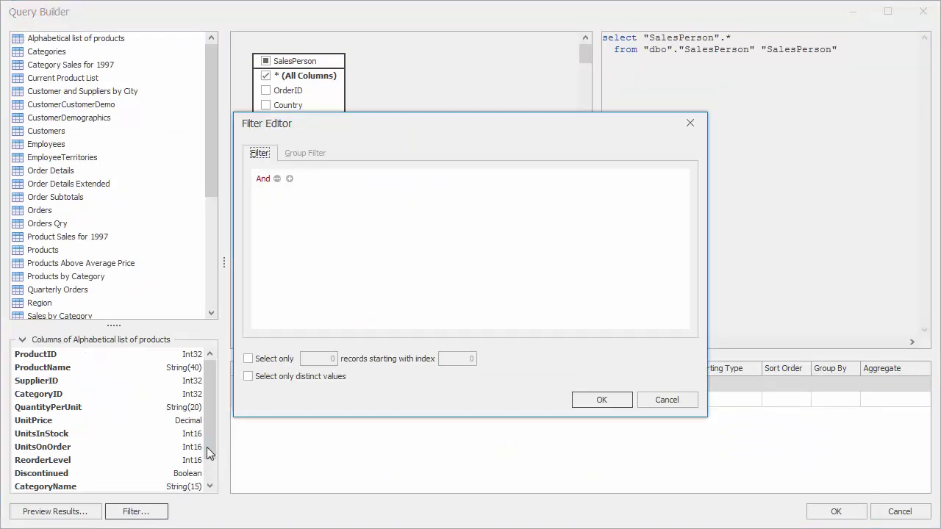
pyautogui.click(289, 178)
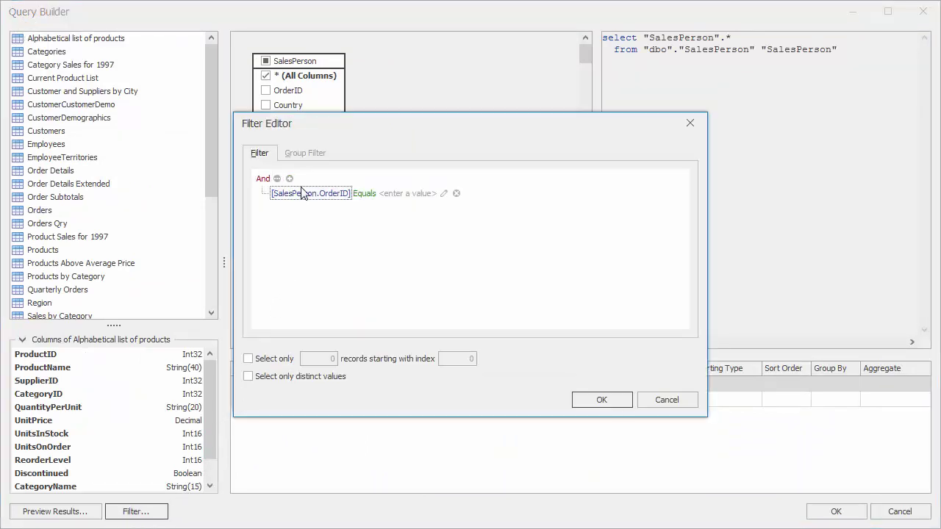
pyautogui.click(311, 197)
pyautogui.click(308, 230)
pyautogui.click(382, 193)
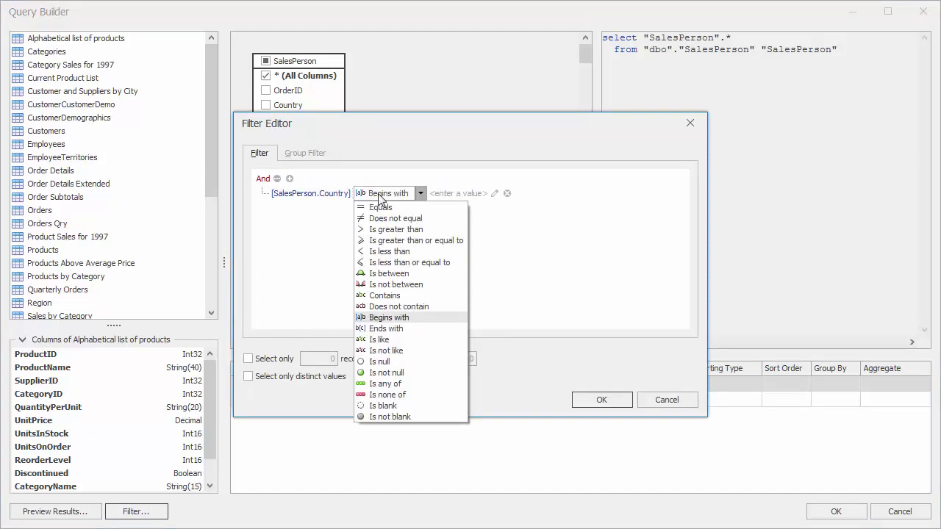
pyautogui.click(407, 206)
pyautogui.write('USA')
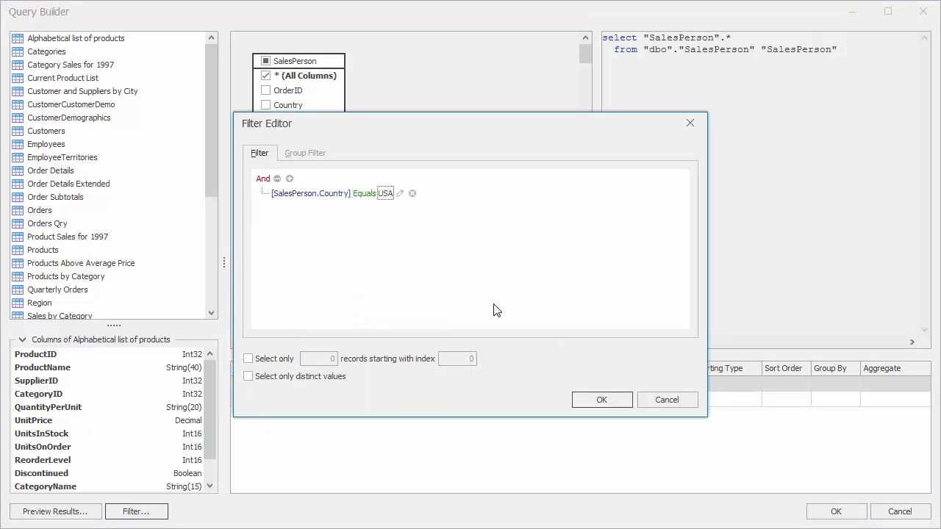
pyautogui.click(581, 400)
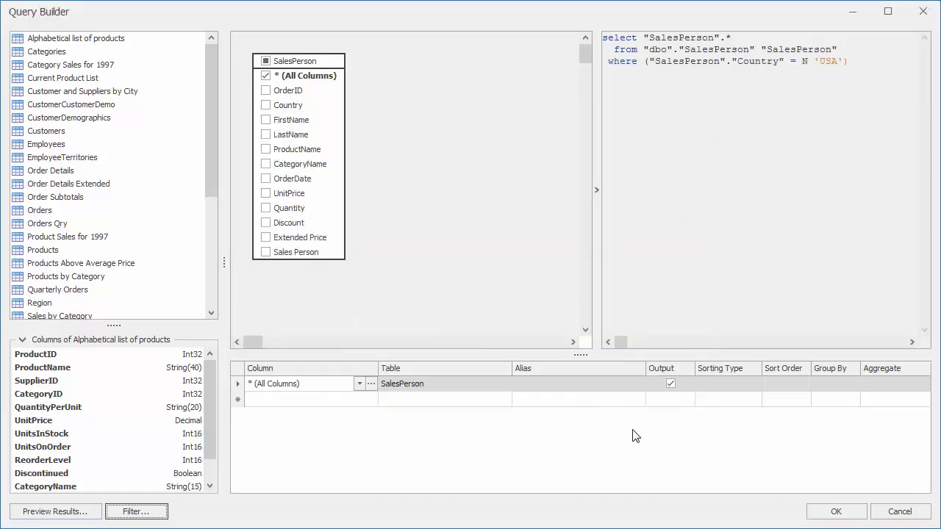
pyautogui.click(816, 514)
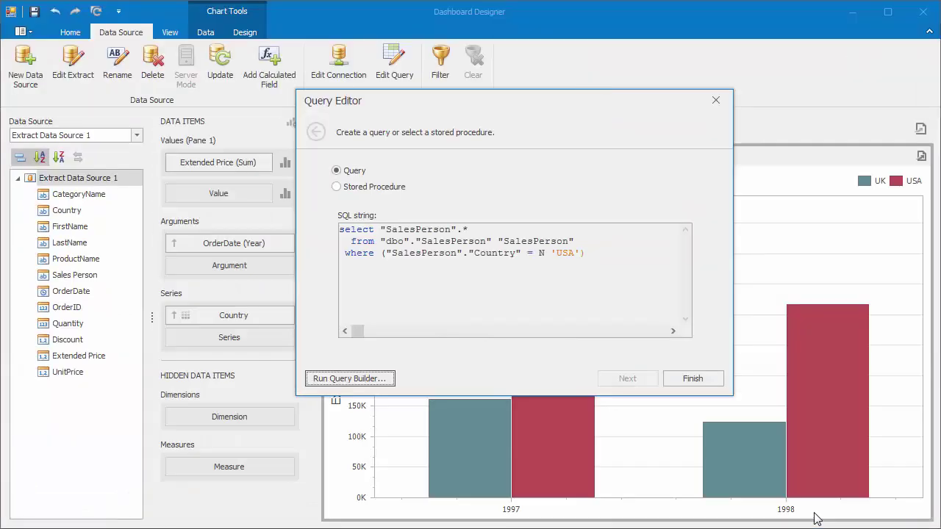
pyautogui.click(696, 378)
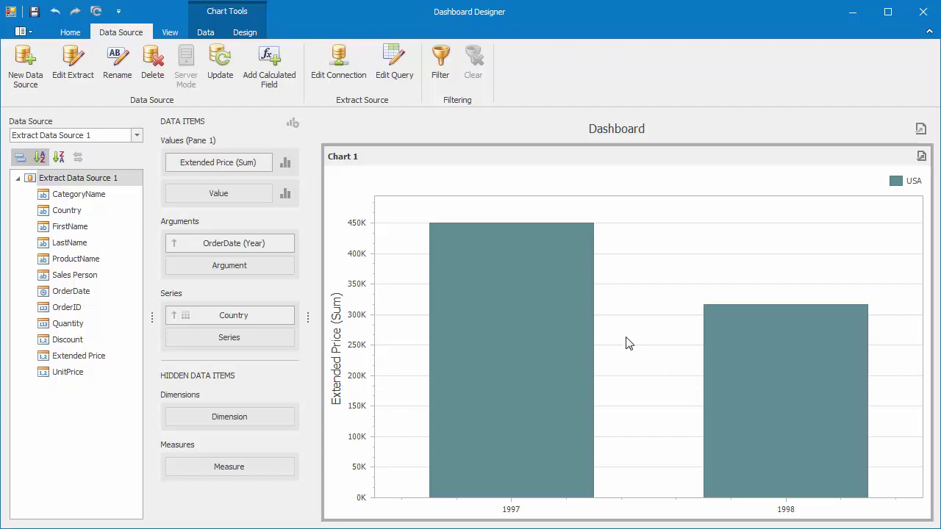
# Step: Switch the connection's database from Northwind_old to Northwind and refresh the data extract
pyautogui.click(342, 83)
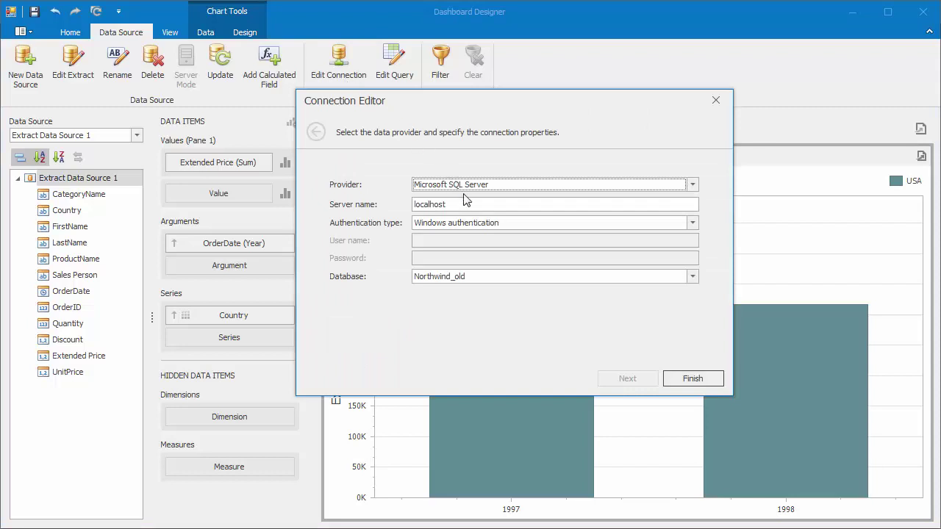
pyautogui.click(691, 277)
pyautogui.click(666, 291)
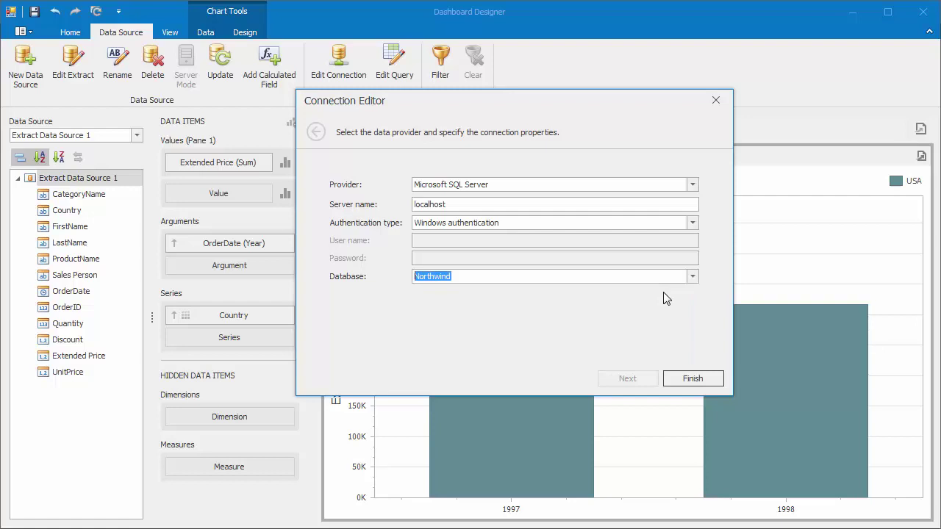
pyautogui.click(691, 377)
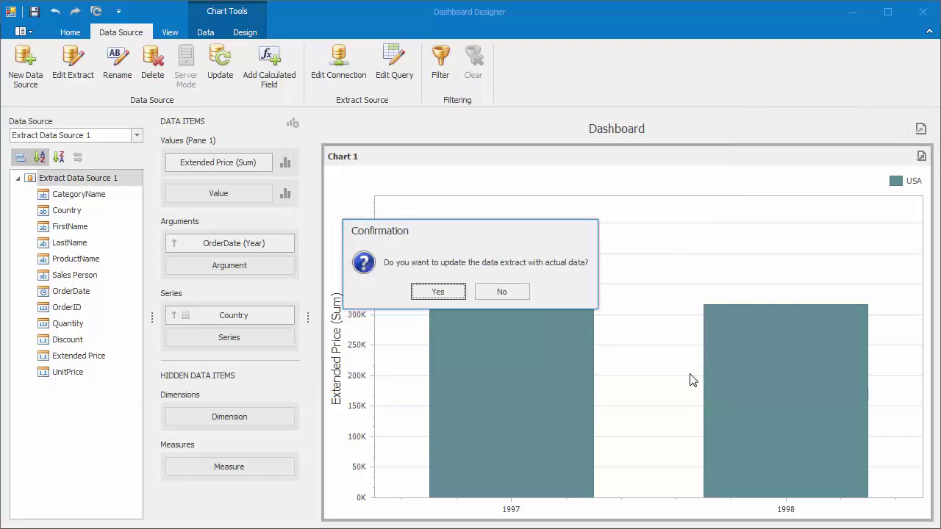
pyautogui.click(438, 292)
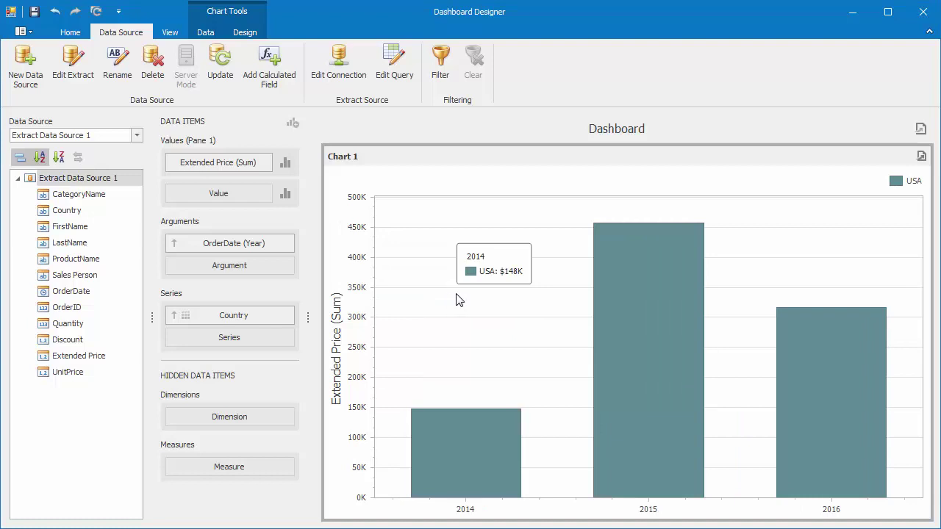
pyautogui.moveTo(797, 318)
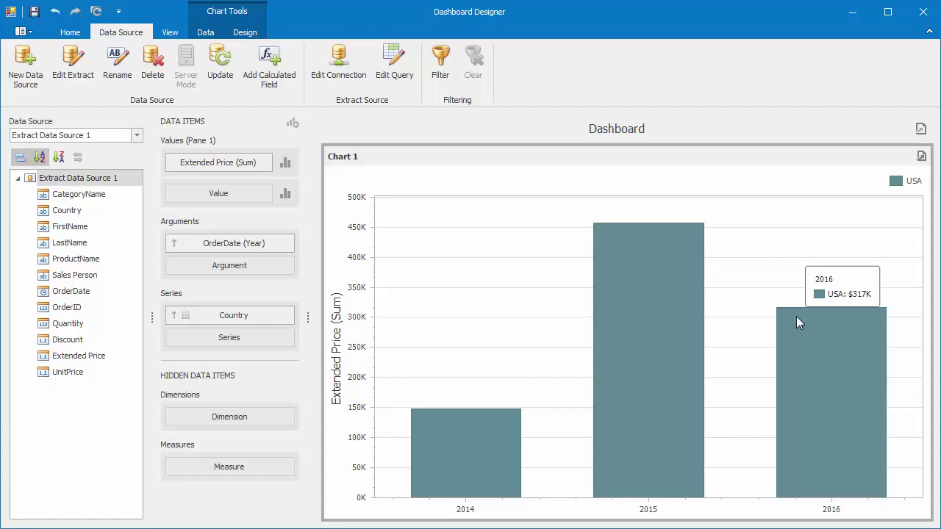
pyautogui.click(233, 84)
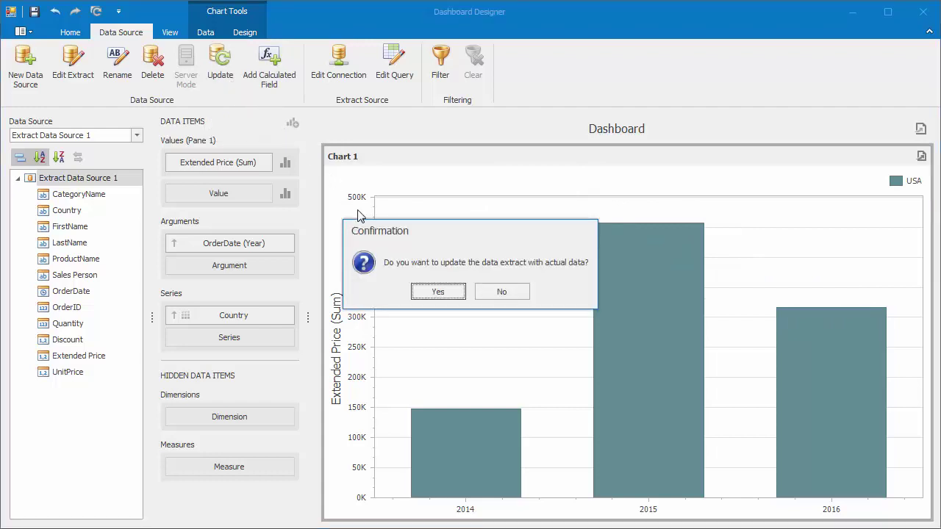
pyautogui.click(517, 294)
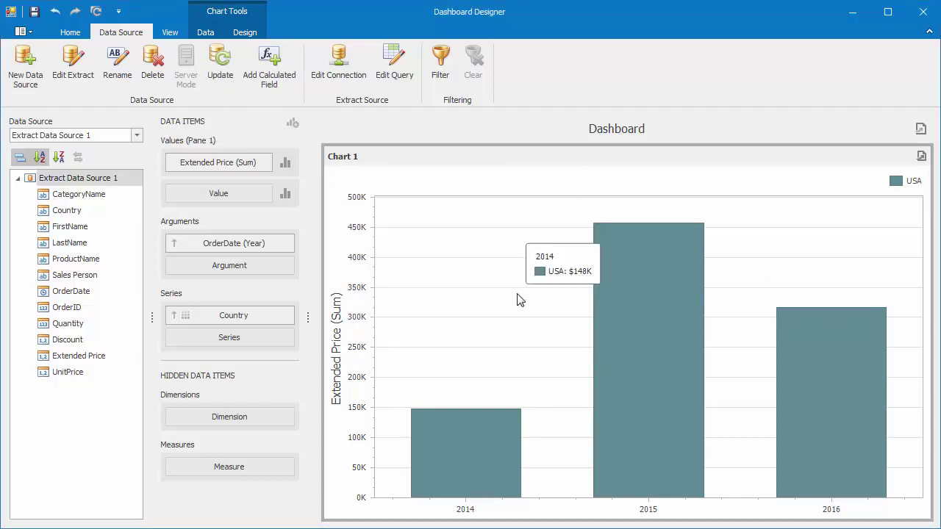